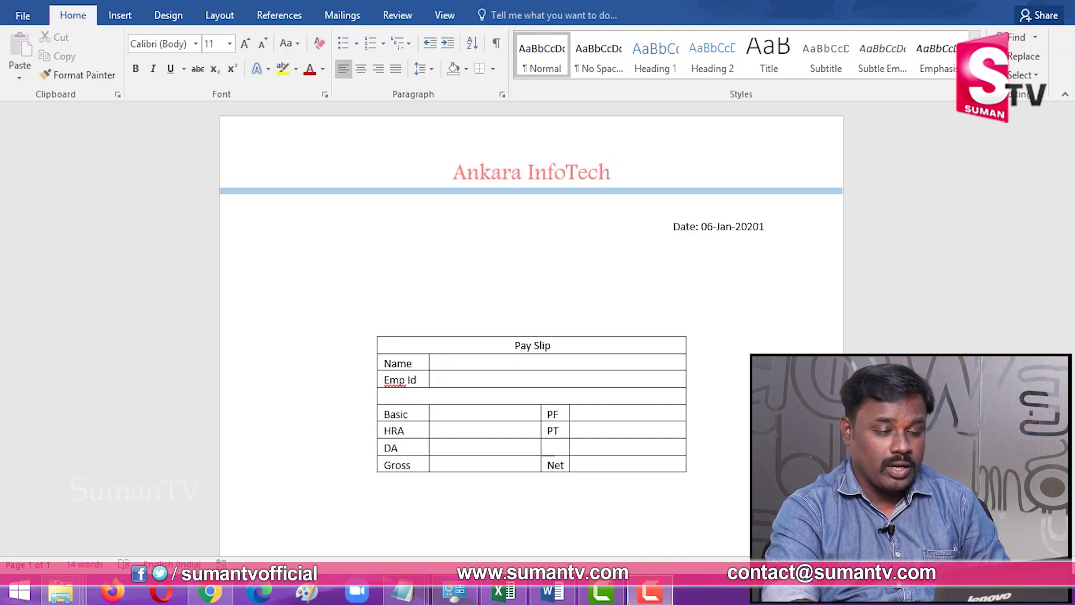
# Review the employee pay records in Excel, then place the cursor in the Word pay slip body.
pyautogui.moveTo(147, 197); pyautogui.dragTo(551, 507)
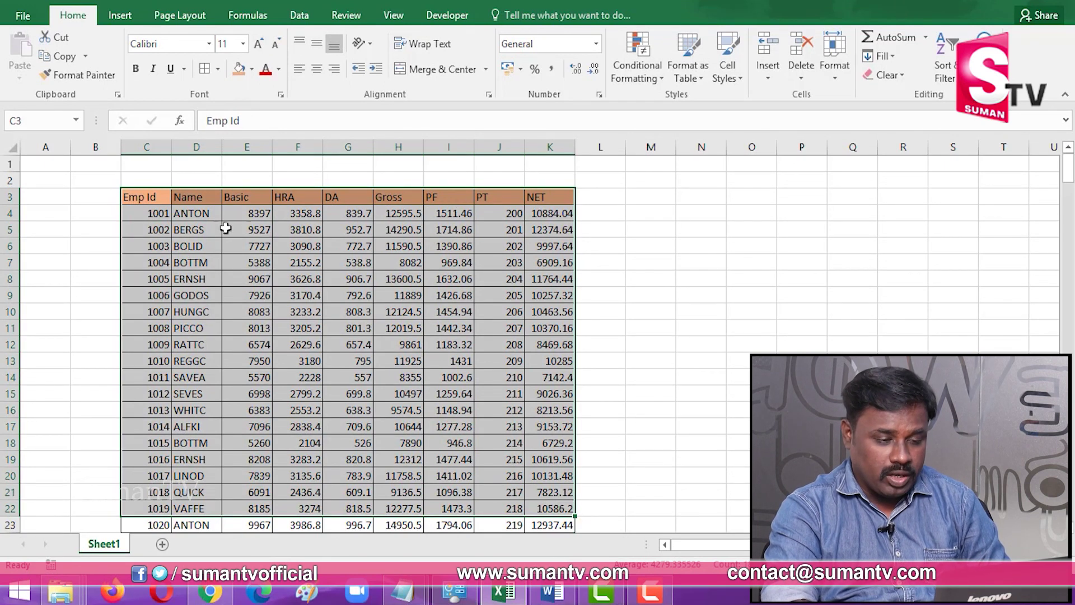
pyautogui.moveTo(158, 201); pyautogui.dragTo(526, 365)
pyautogui.click(553, 592)
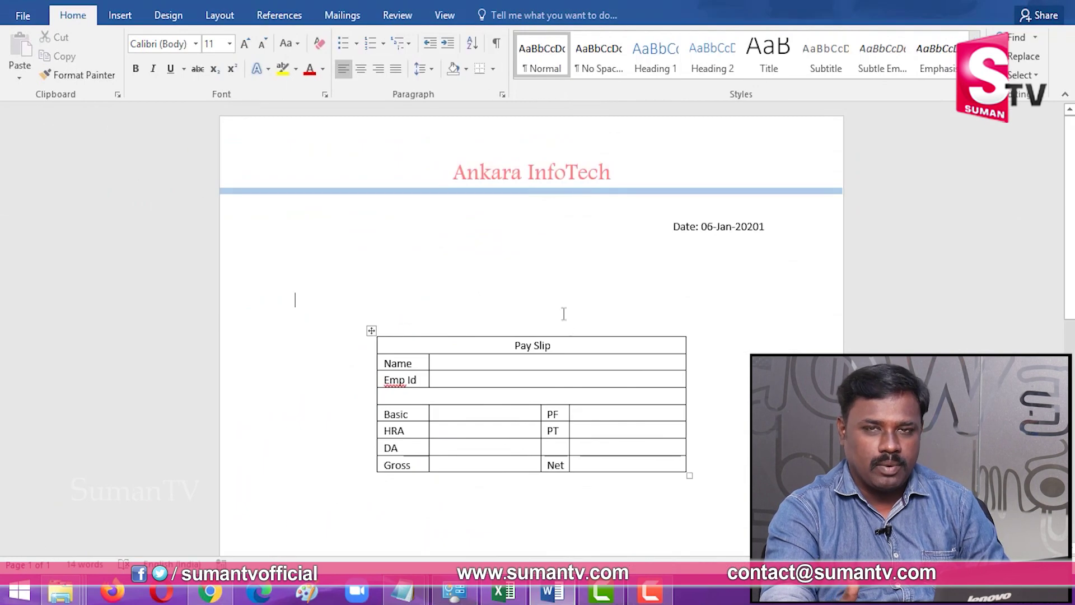
pyautogui.click(530, 250)
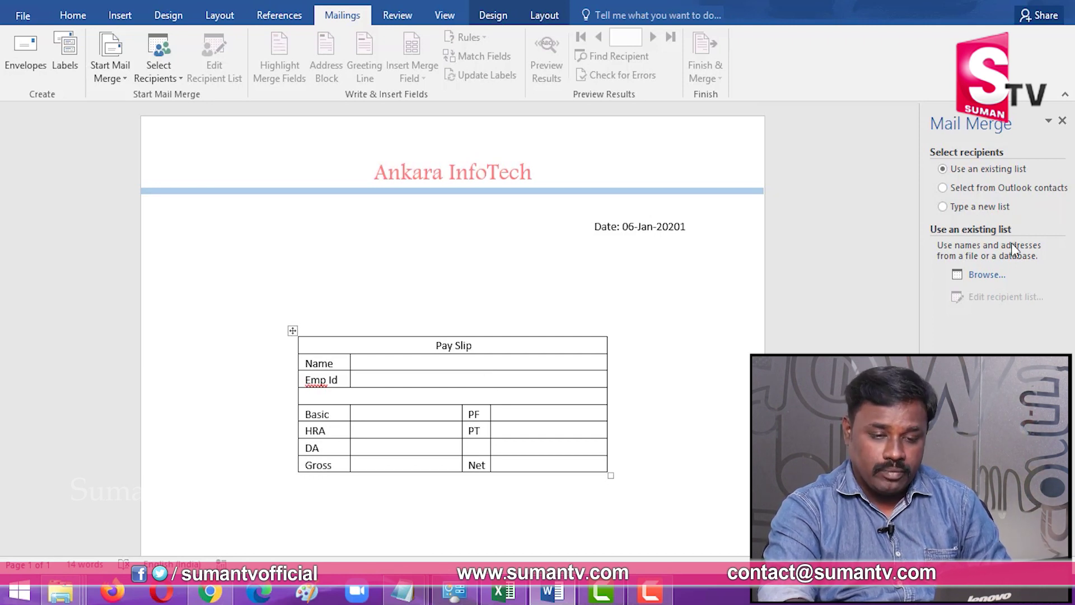
# Browse to the Desktop and pick the Emp Data workbook as the recipient list.
pyautogui.click(988, 276)
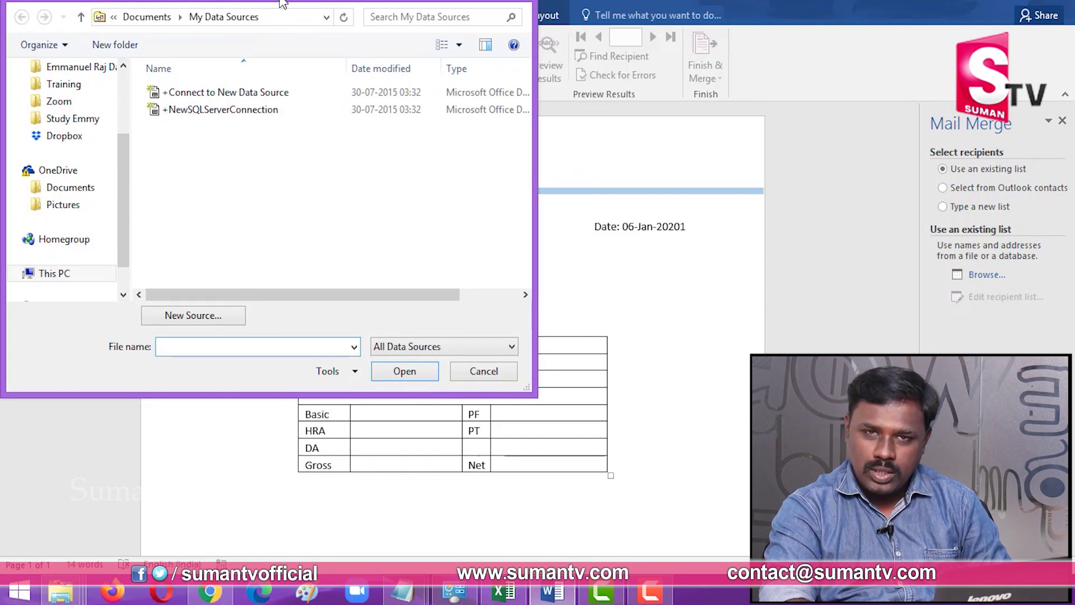
pyautogui.moveTo(281, 2); pyautogui.dragTo(403, 5)
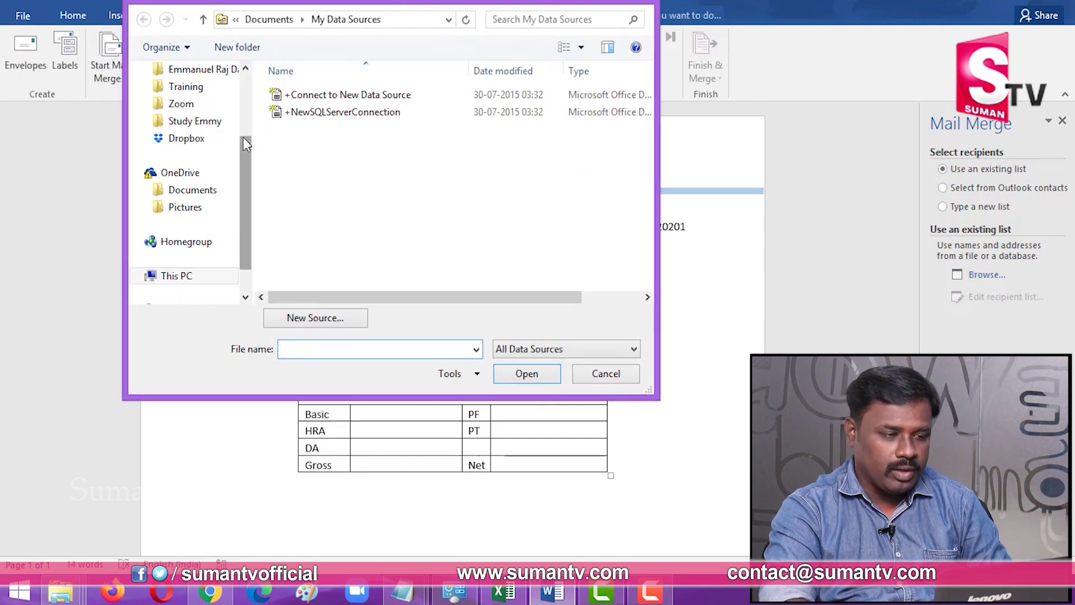
pyautogui.scroll(2, 247, 107)
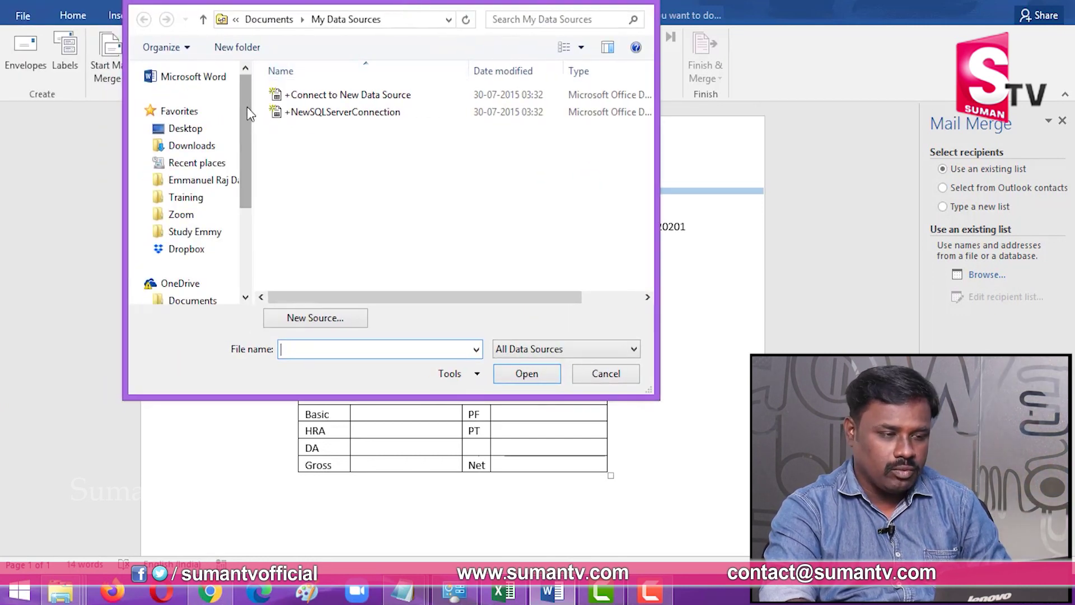
pyautogui.click(194, 131)
pyautogui.moveTo(647, 126); pyautogui.dragTo(654, 283)
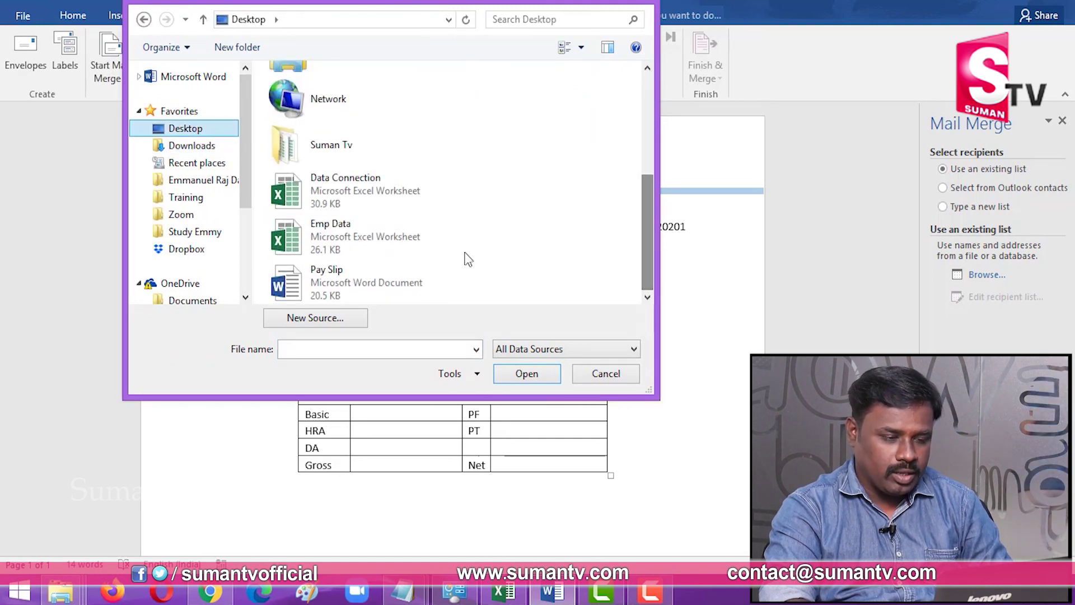
pyautogui.doubleClick(346, 231)
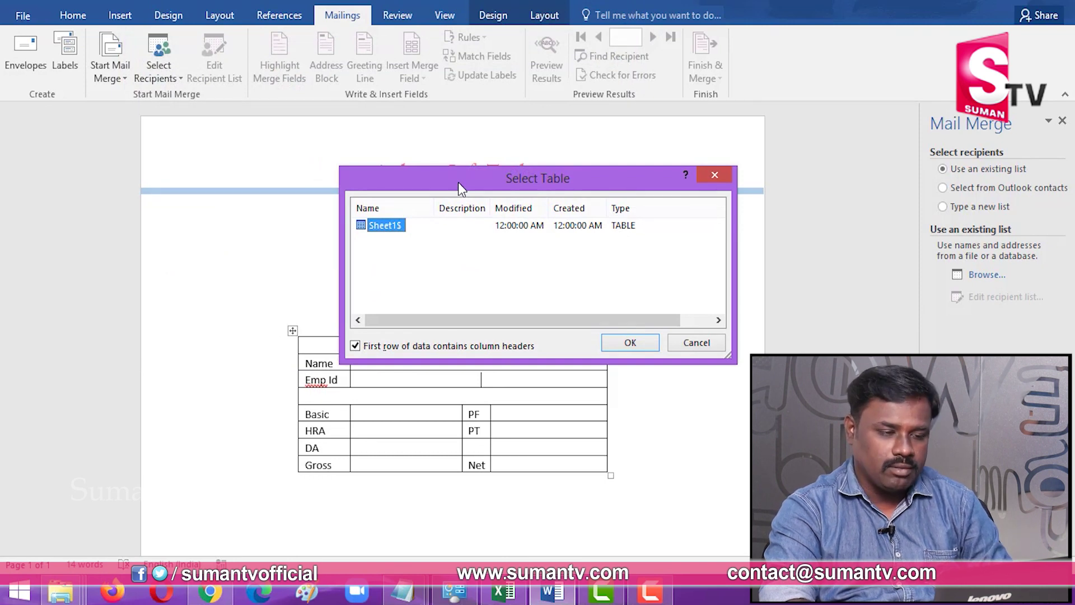
# Confirm Sheet1$ with headers as the table and accept all employees as recipients.
pyautogui.moveTo(458, 182); pyautogui.dragTo(532, 130)
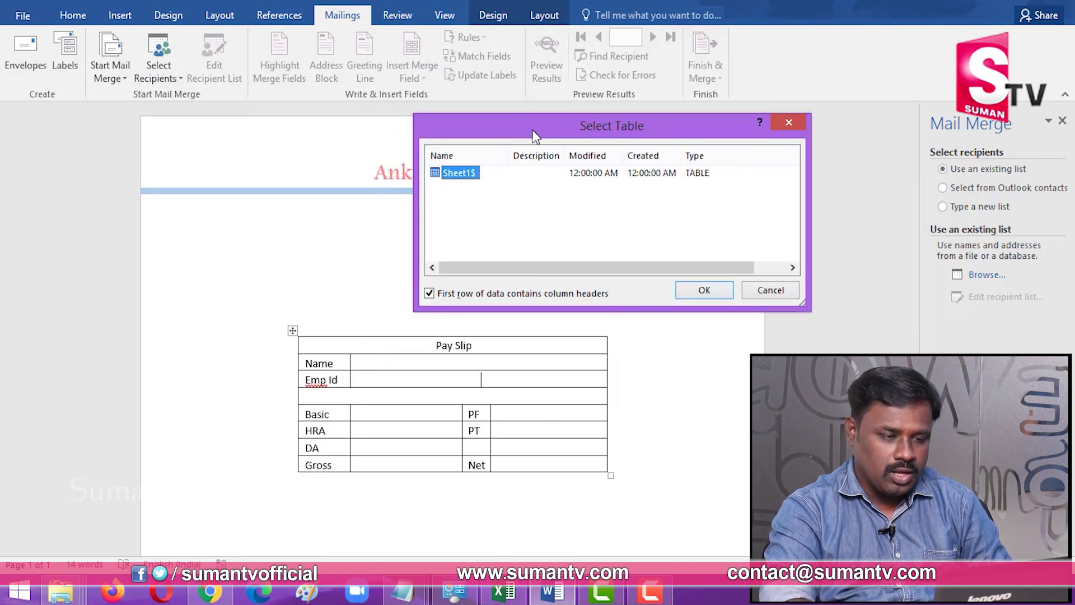
pyautogui.moveTo(512, 126); pyautogui.dragTo(509, 120)
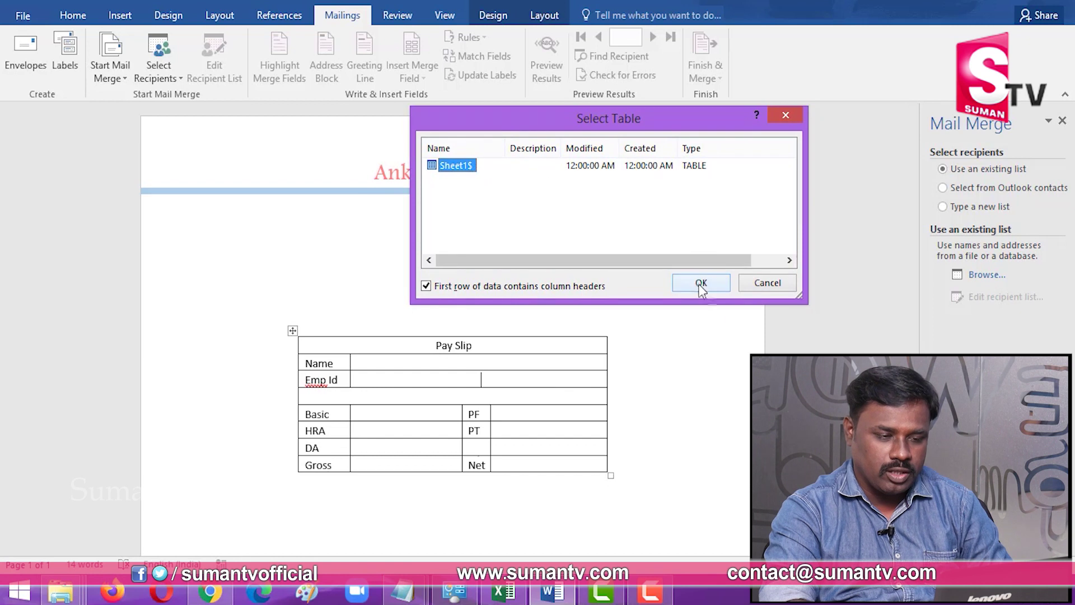
pyautogui.click(715, 281)
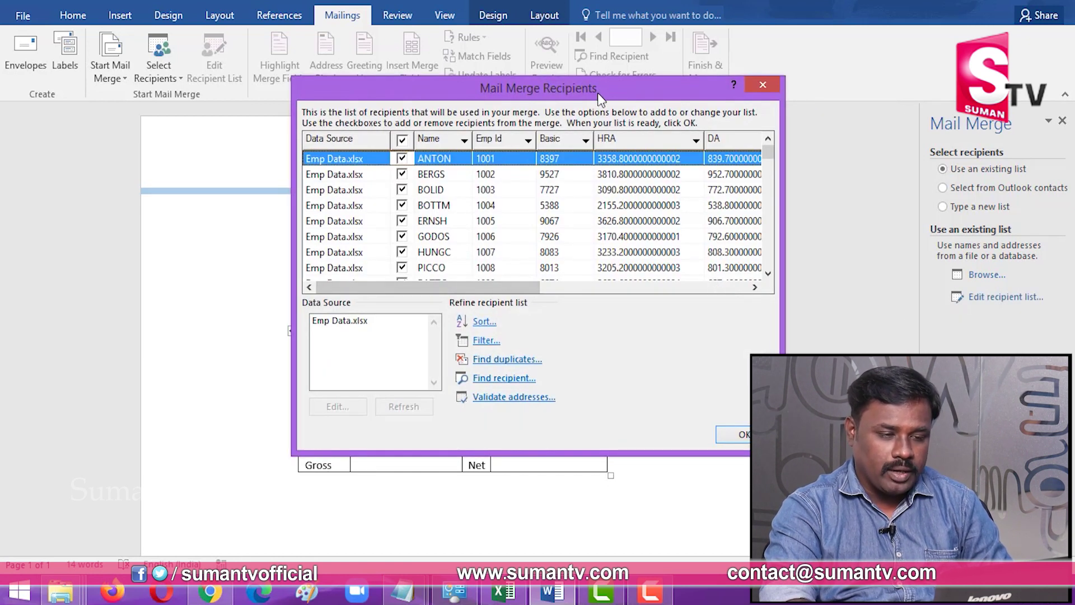
pyautogui.moveTo(597, 91); pyautogui.dragTo(677, 24)
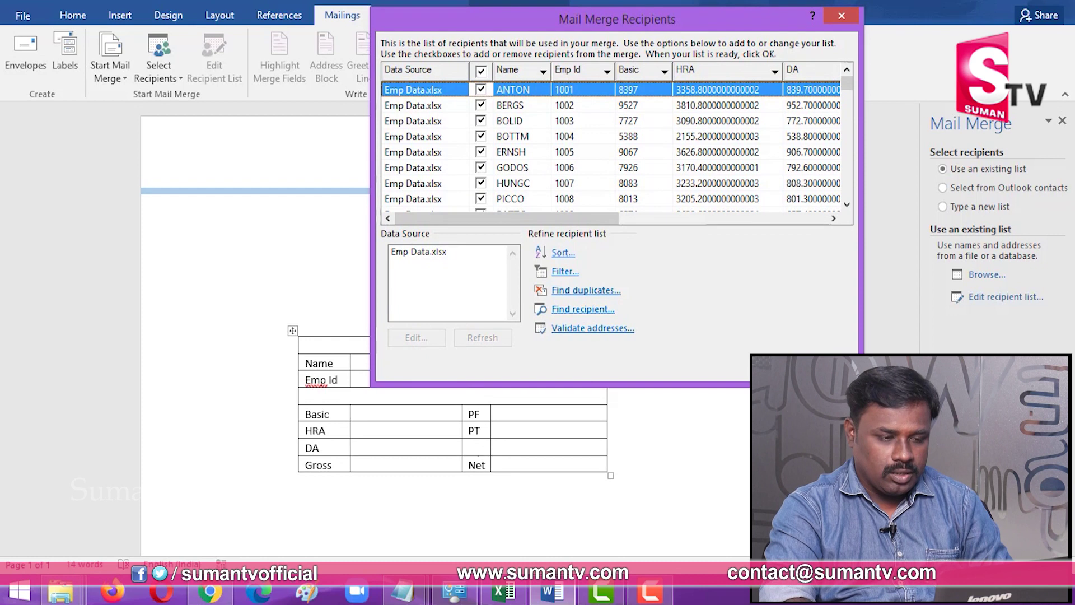
pyautogui.click(822, 366)
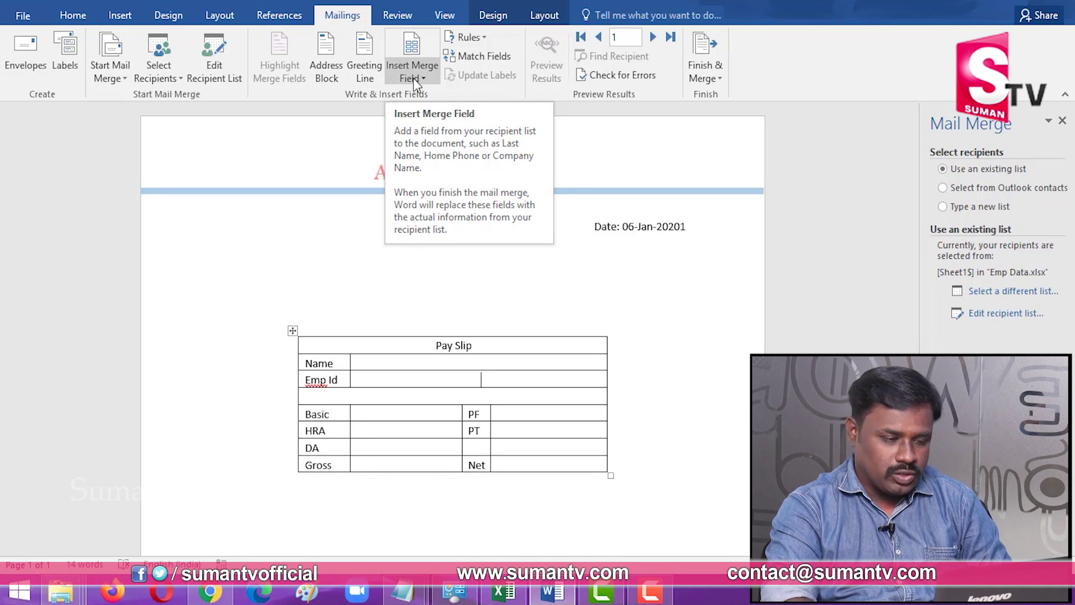
# Insert the Name, Emp_Id, Basic and HRA merge fields into their pay slip value cells.
pyautogui.click(469, 363)
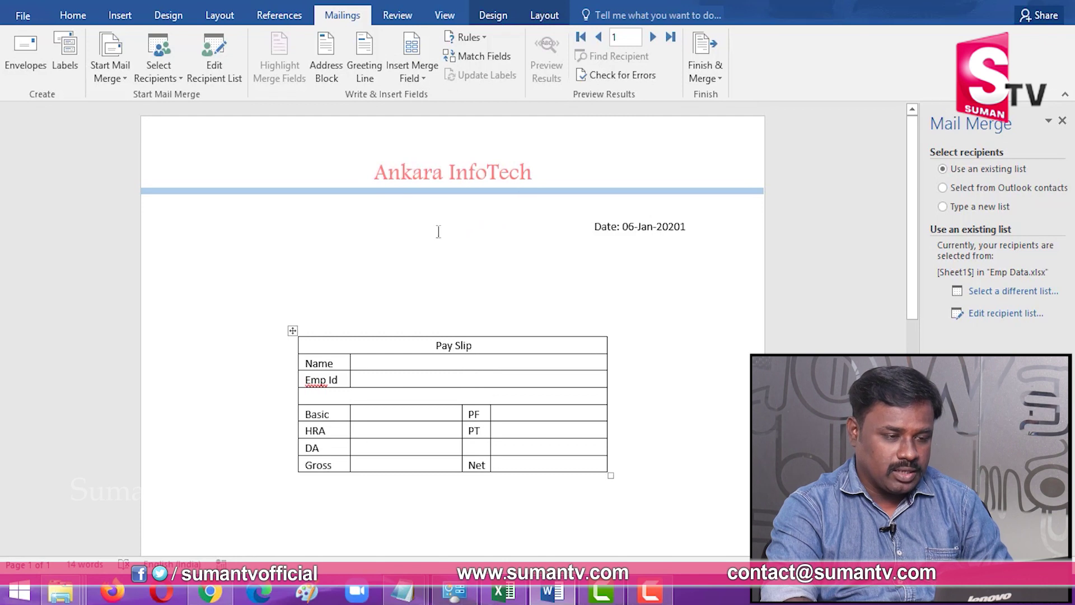
pyautogui.click(423, 79)
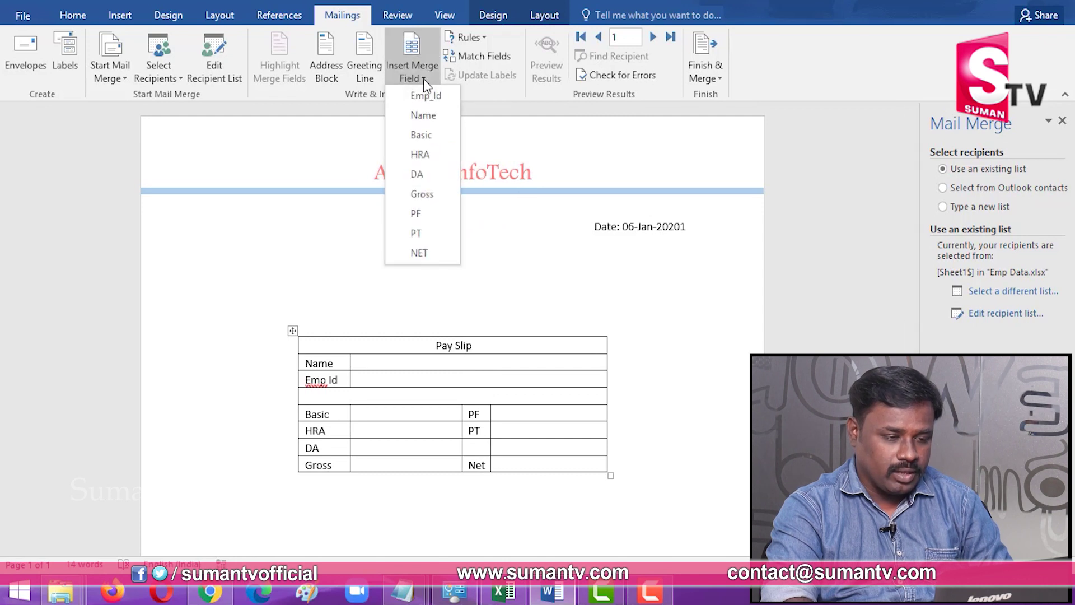
pyautogui.click(434, 122)
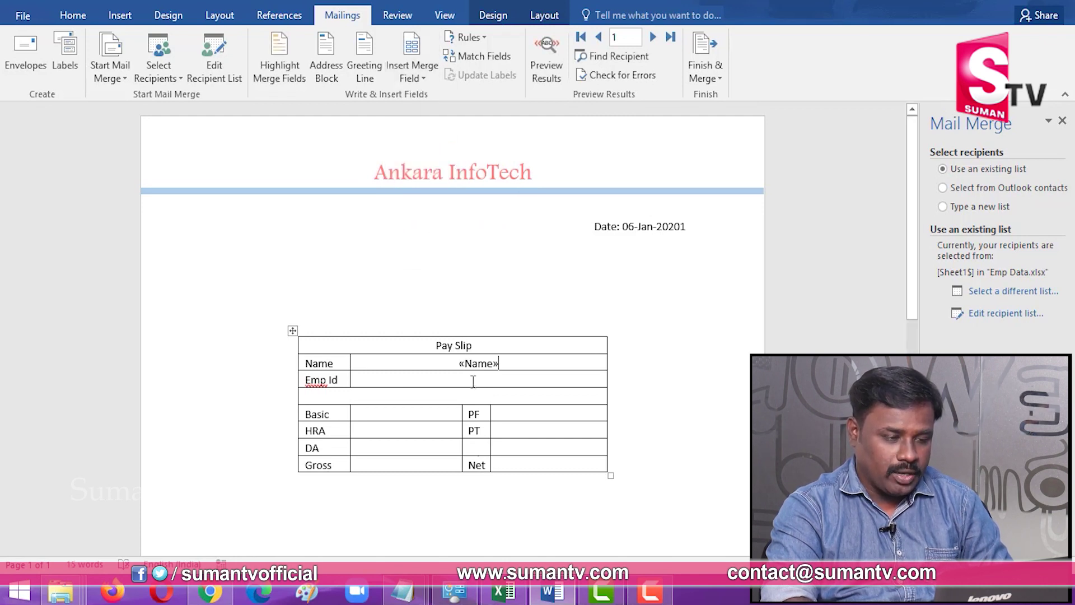
pyautogui.click(421, 78)
pyautogui.click(424, 95)
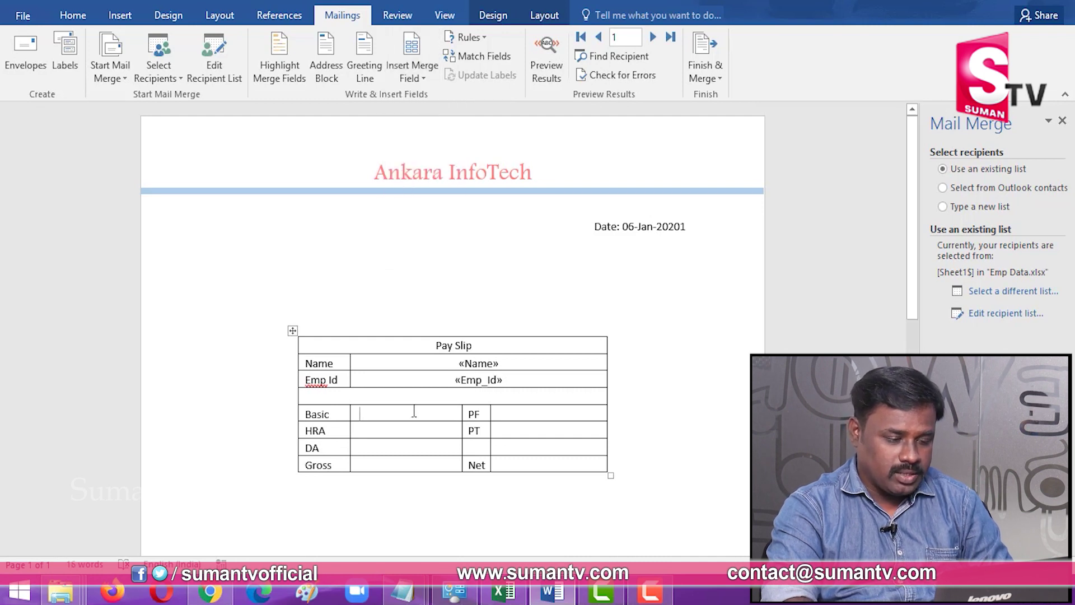
pyautogui.click(421, 78)
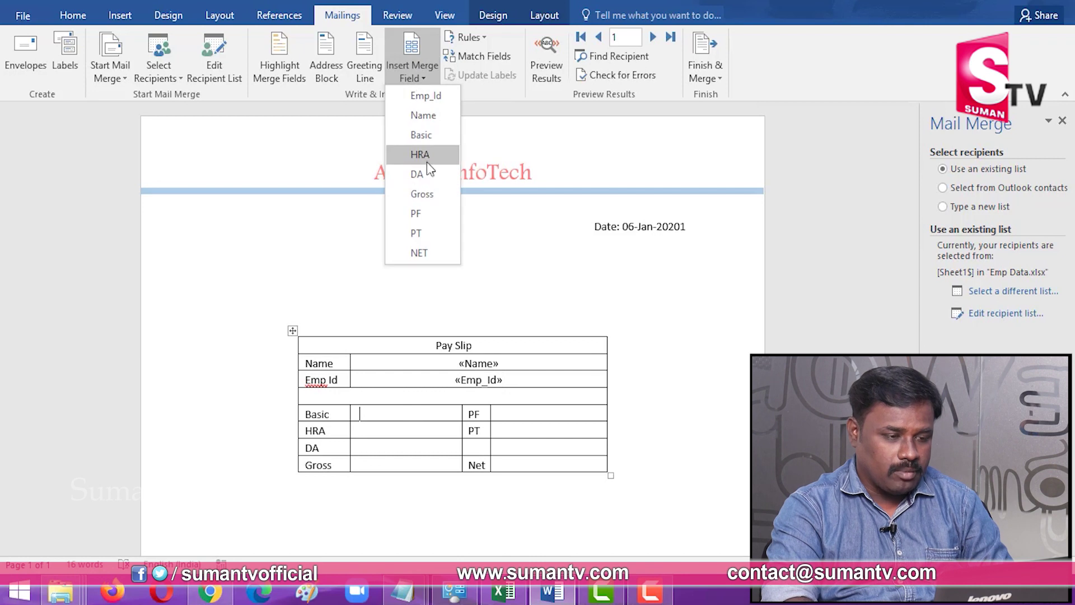
pyautogui.click(429, 134)
pyautogui.click(409, 431)
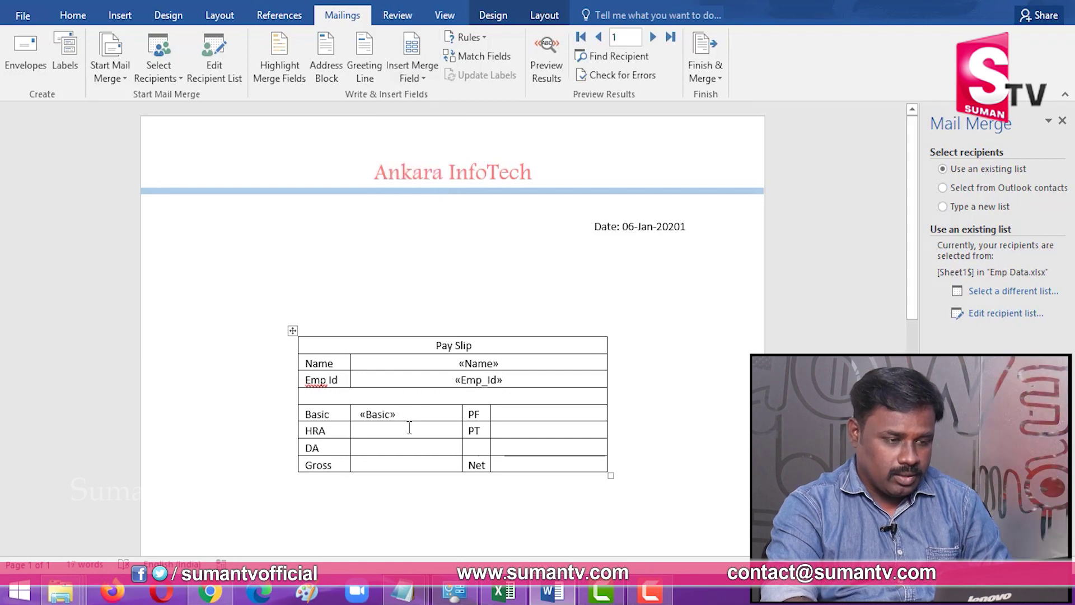
pyautogui.click(421, 79)
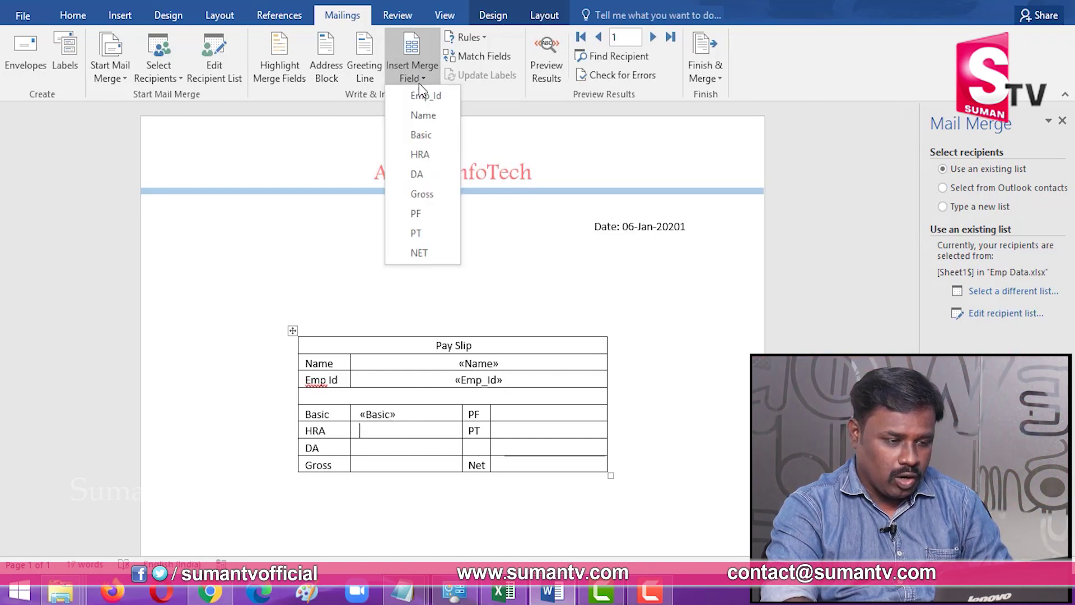
pyautogui.click(434, 154)
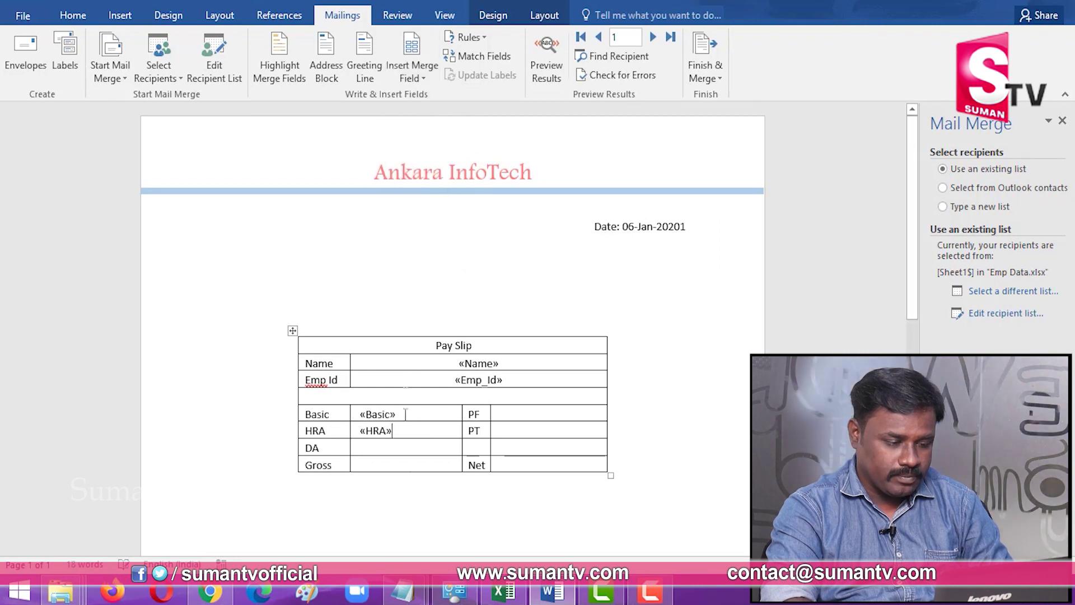
# Insert the DA and Gross merge fields into their value cells.
pyautogui.click(410, 448)
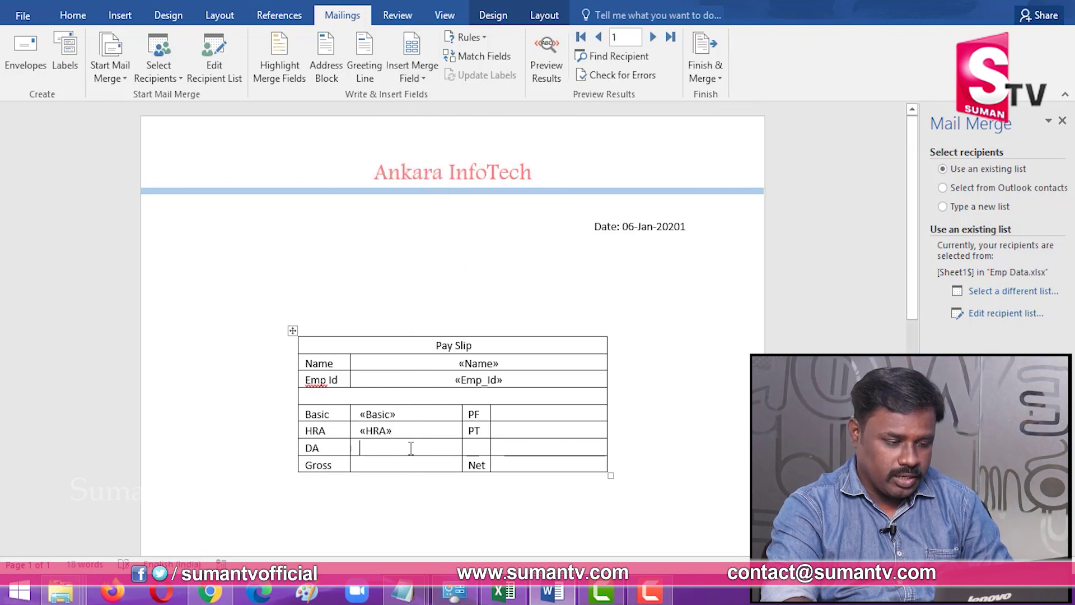
pyautogui.click(422, 71)
pyautogui.click(438, 176)
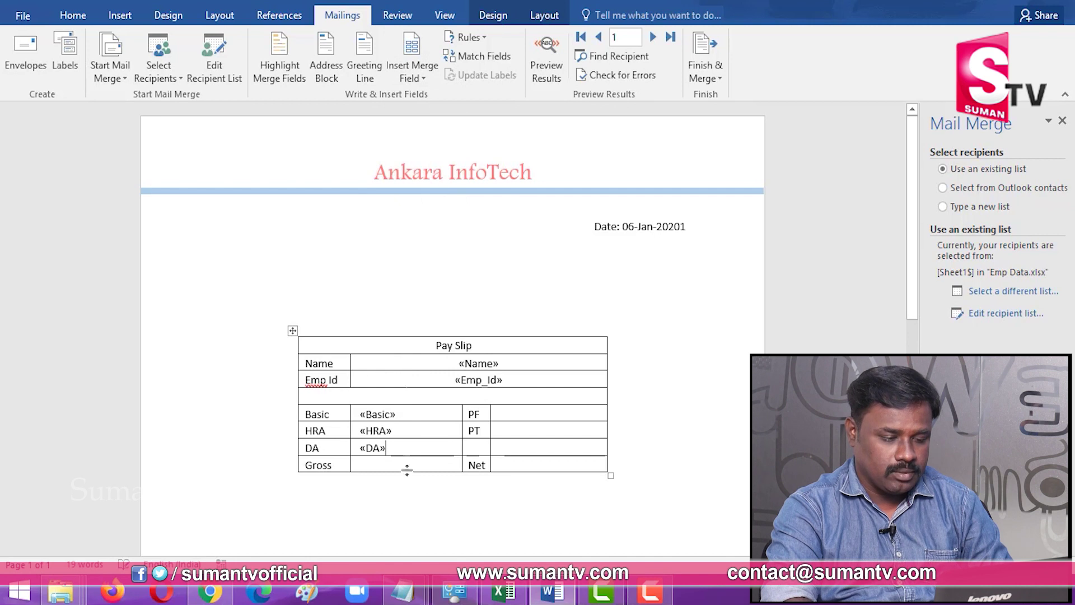
pyautogui.click(407, 469)
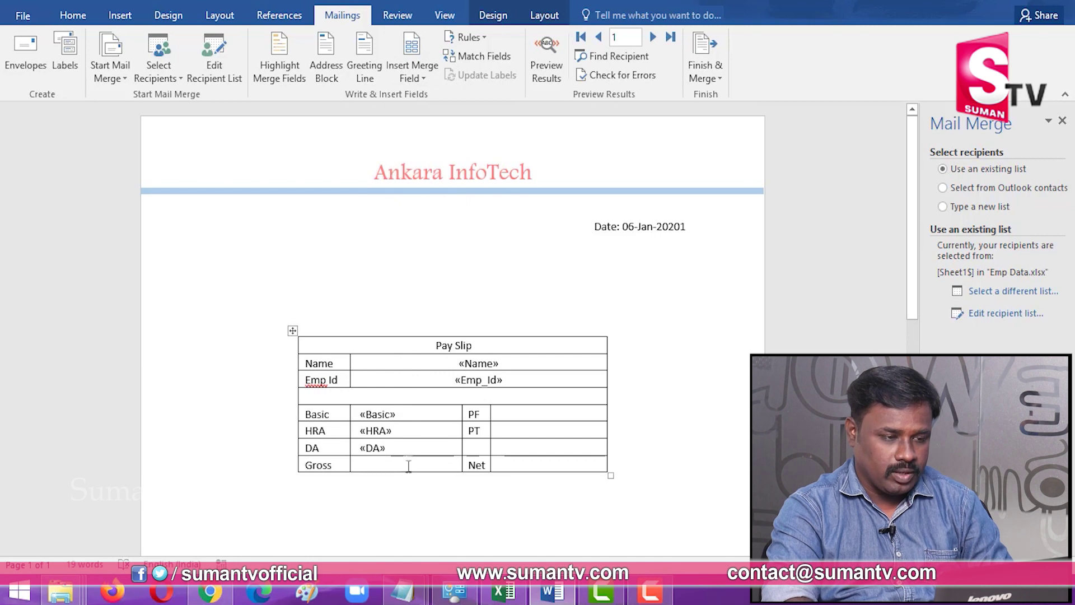
pyautogui.click(412, 73)
pyautogui.click(437, 194)
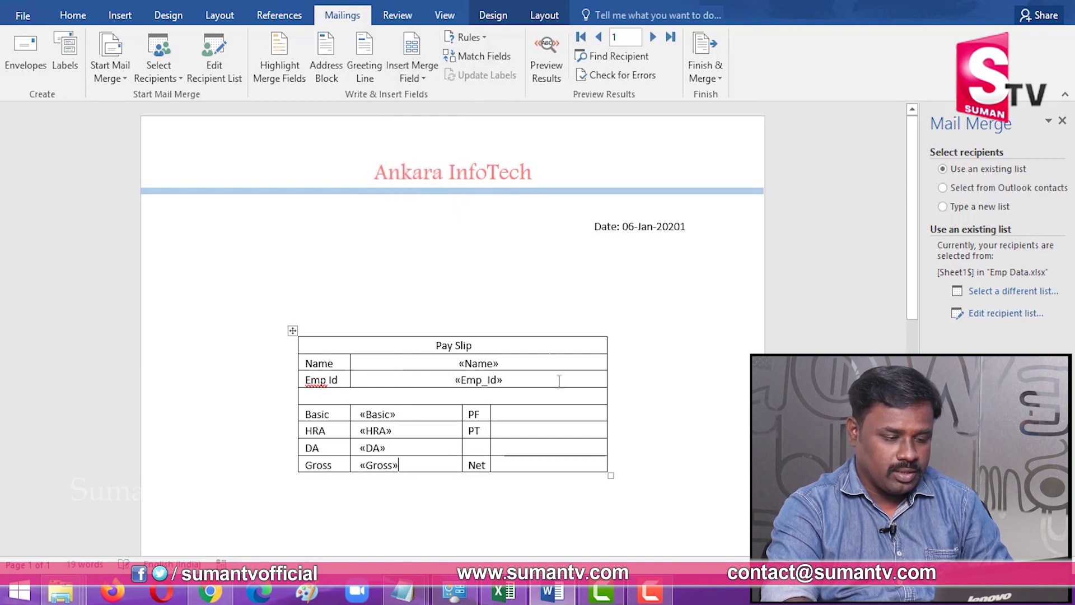
# Insert the PF, PT and NET merge fields into the deduction and Net value cells.
pyautogui.click(564, 412)
pyautogui.click(421, 77)
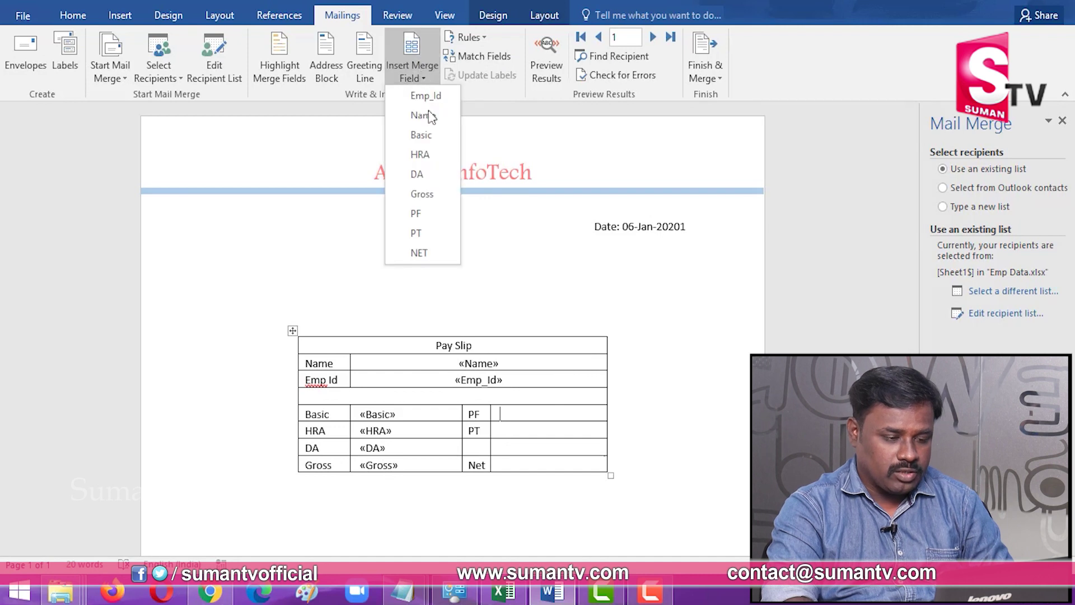
pyautogui.click(442, 215)
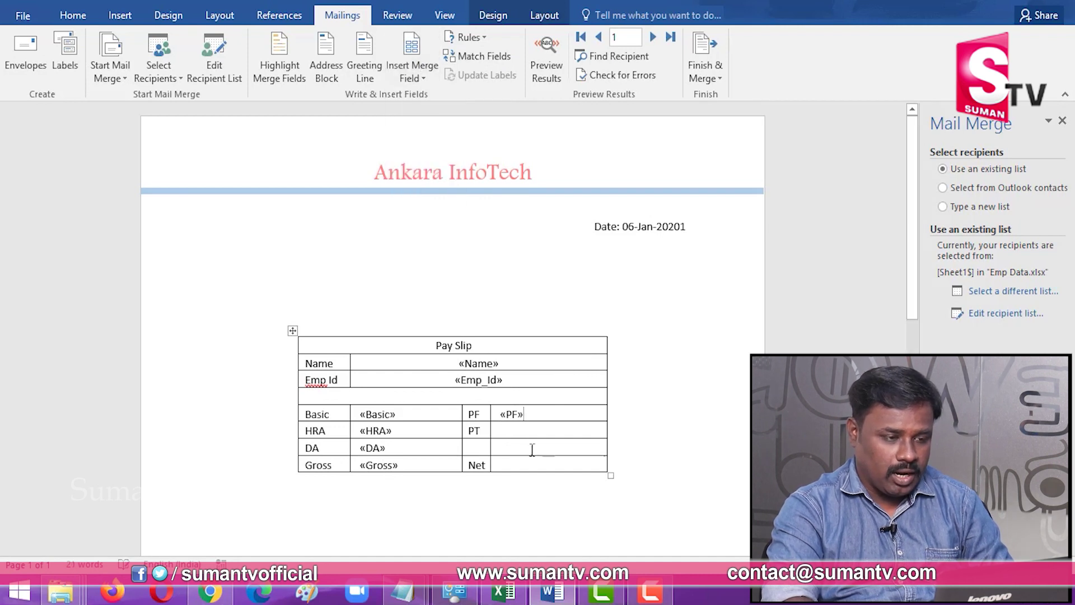
pyautogui.click(528, 429)
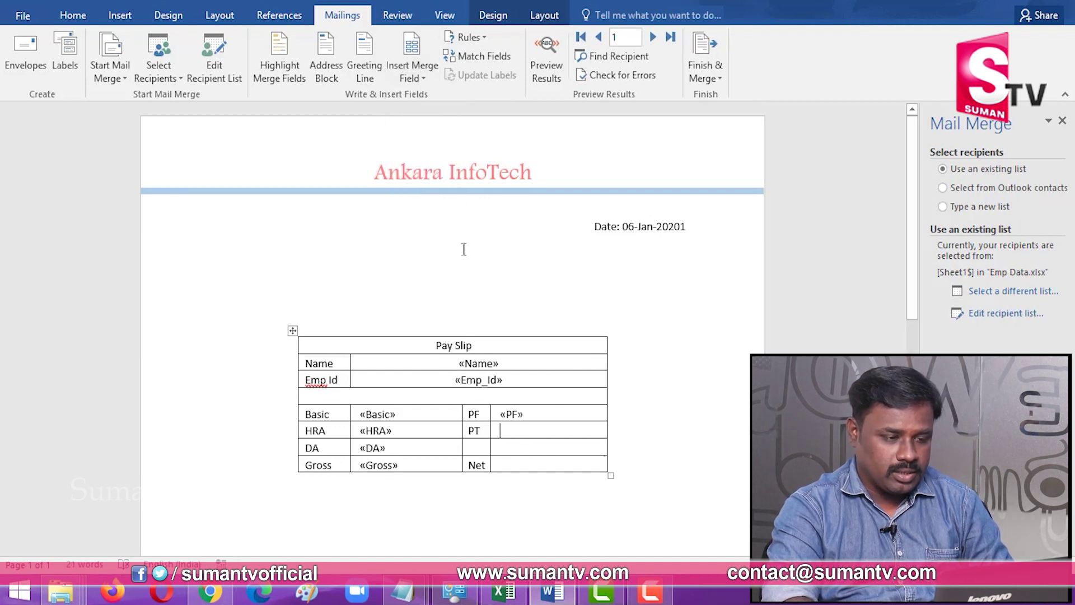
pyautogui.click(416, 72)
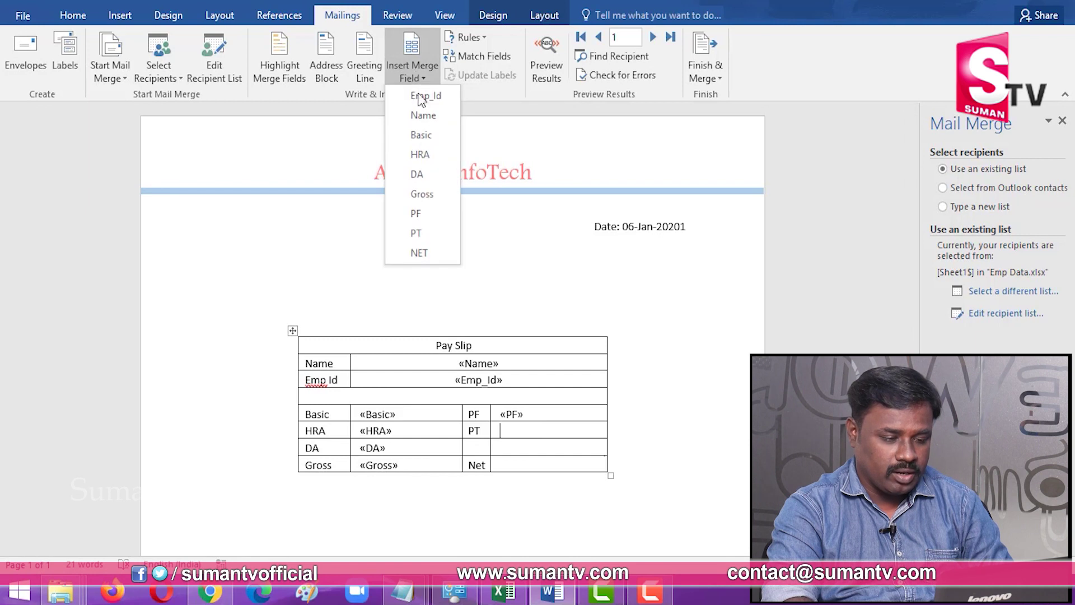
pyautogui.click(442, 232)
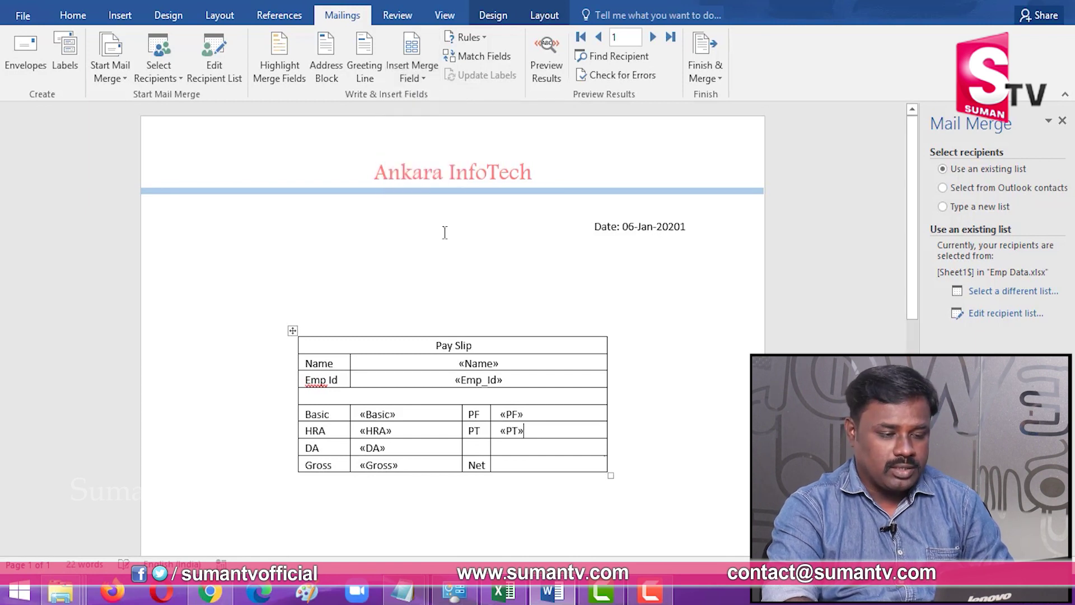
pyautogui.click(542, 466)
pyautogui.click(415, 71)
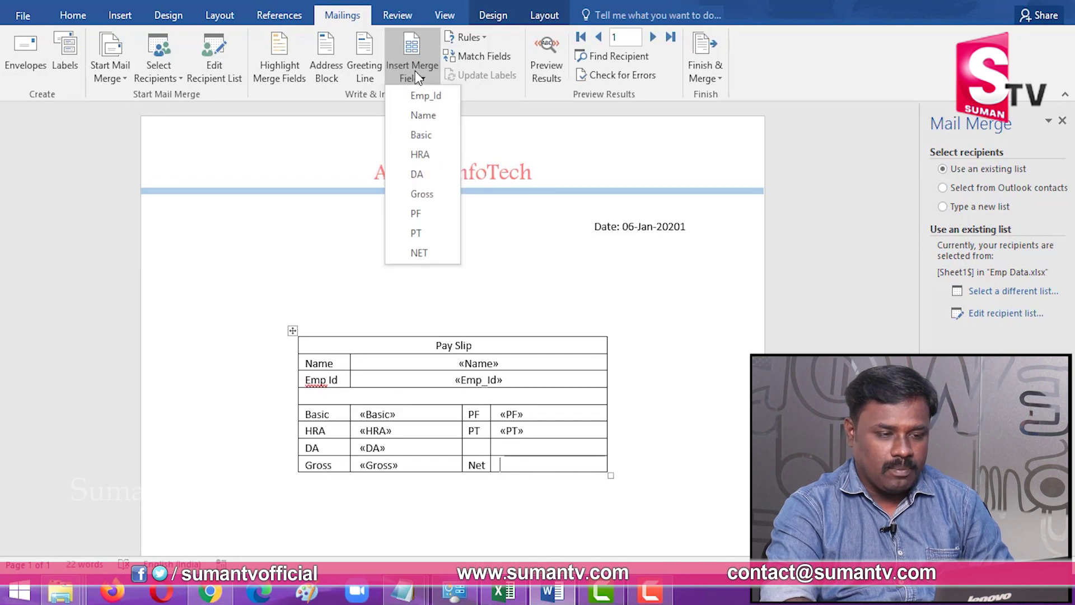
pyautogui.click(437, 253)
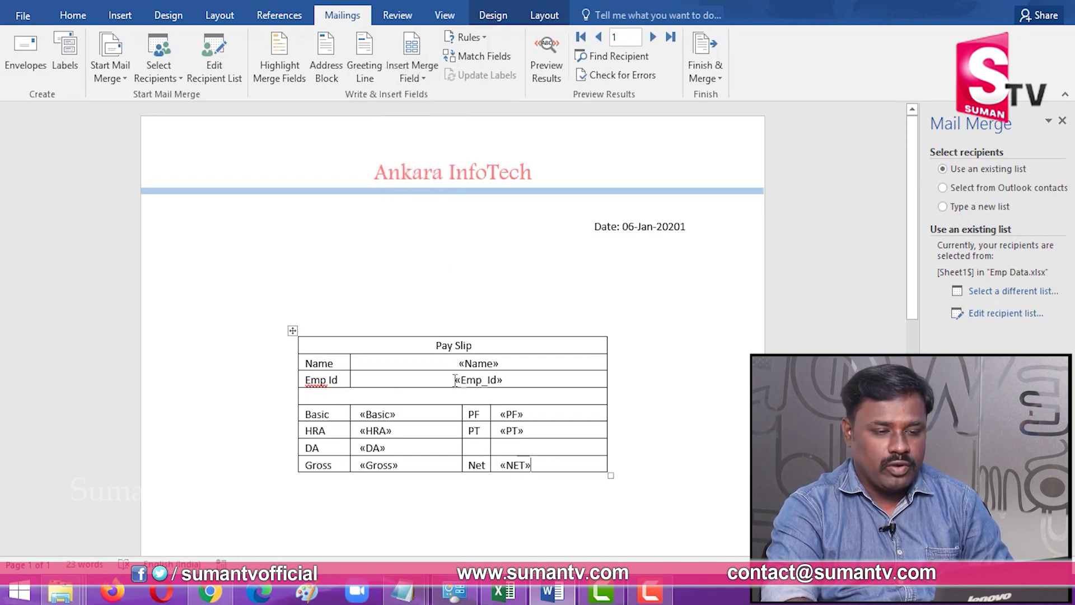
pyautogui.click(560, 309)
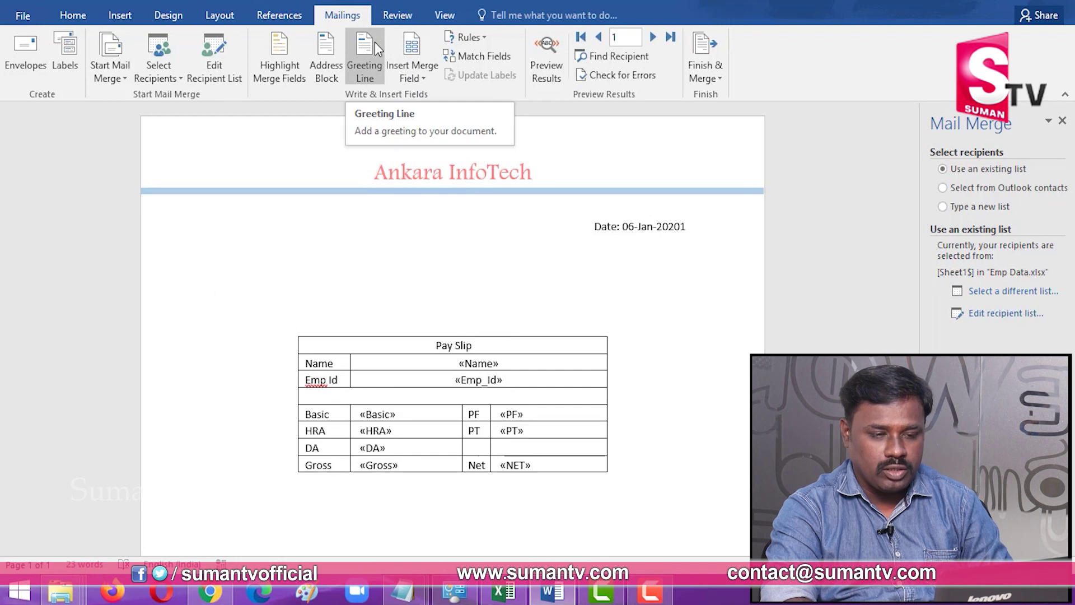
pyautogui.click(713, 76)
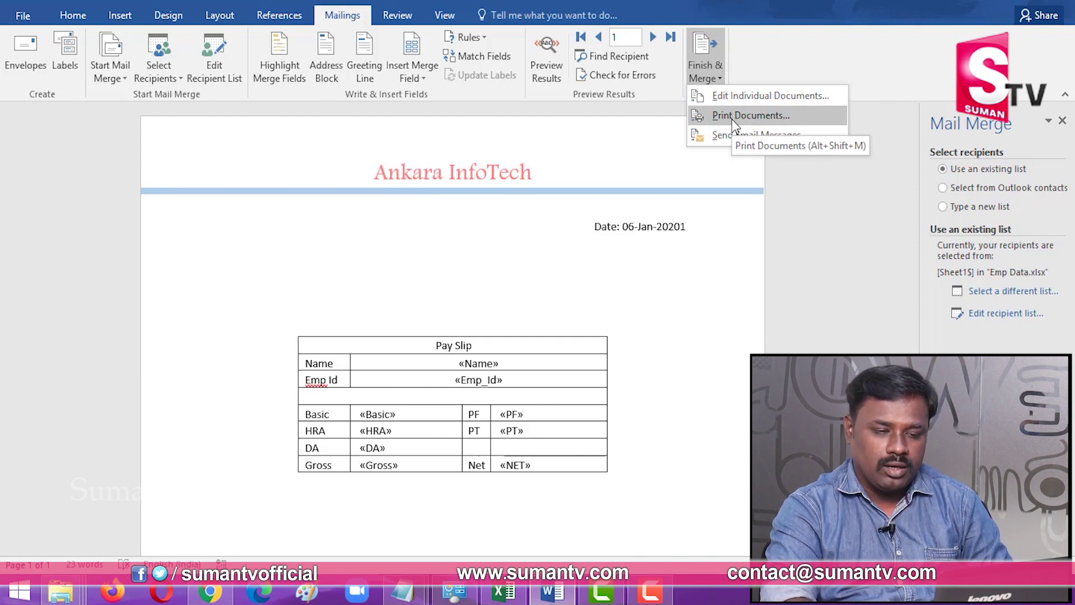
pyautogui.click(768, 136)
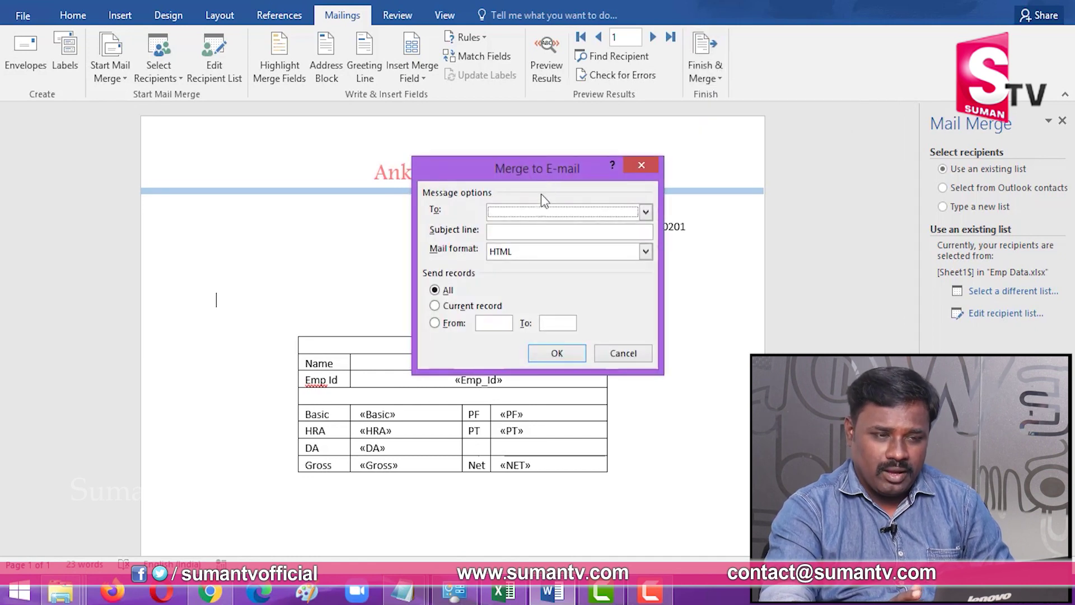
pyautogui.click(629, 230)
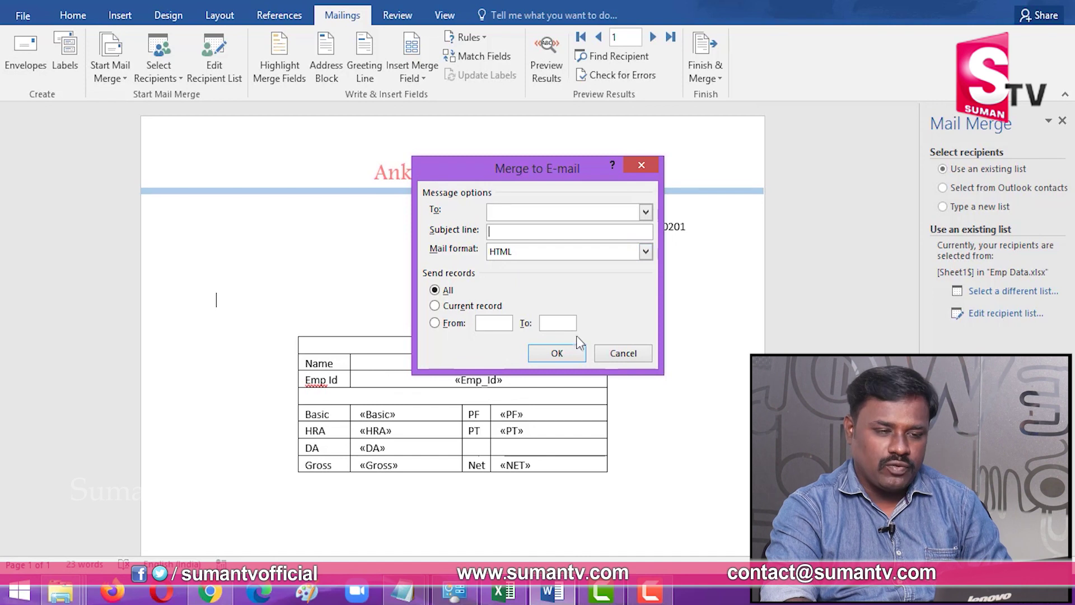
pyautogui.click(615, 355)
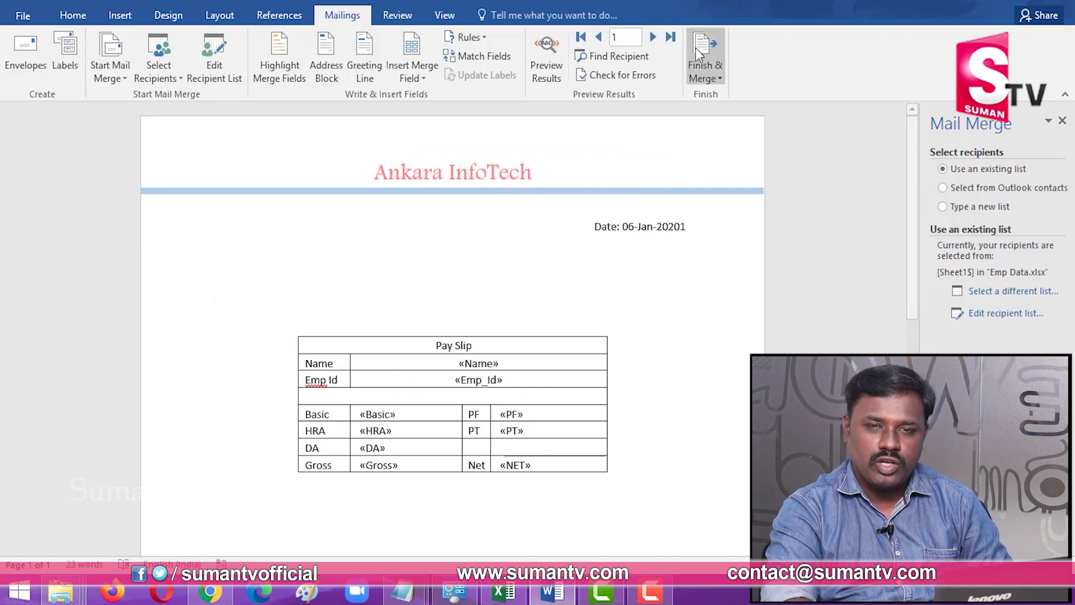
# Use Finish & Merge > Edit Individual Documents to merge all records into a new document.
pyautogui.click(704, 78)
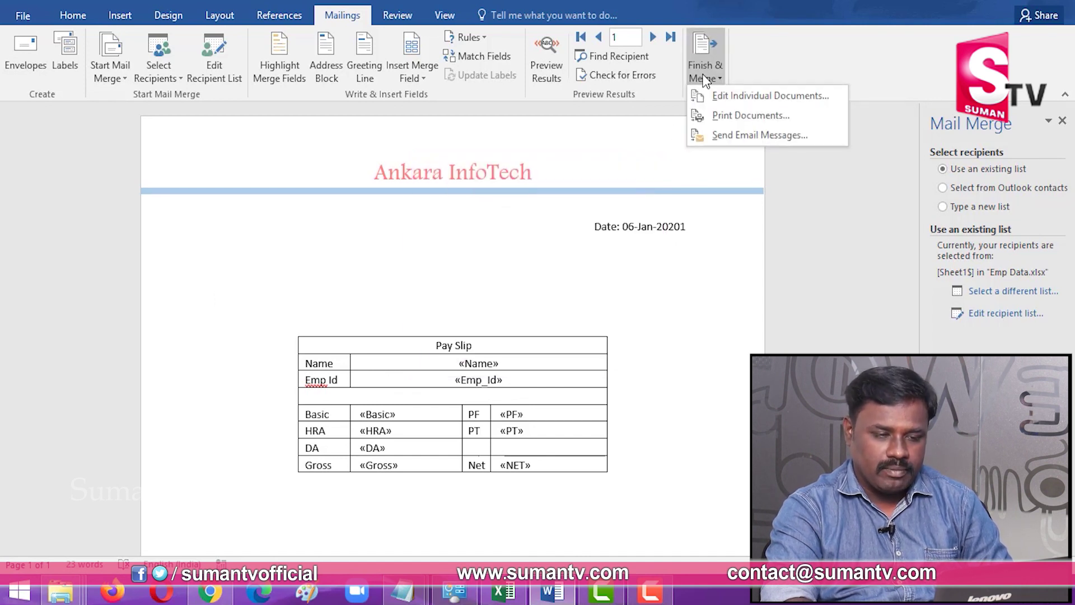
pyautogui.click(700, 268)
pyautogui.click(703, 77)
pyautogui.click(703, 77)
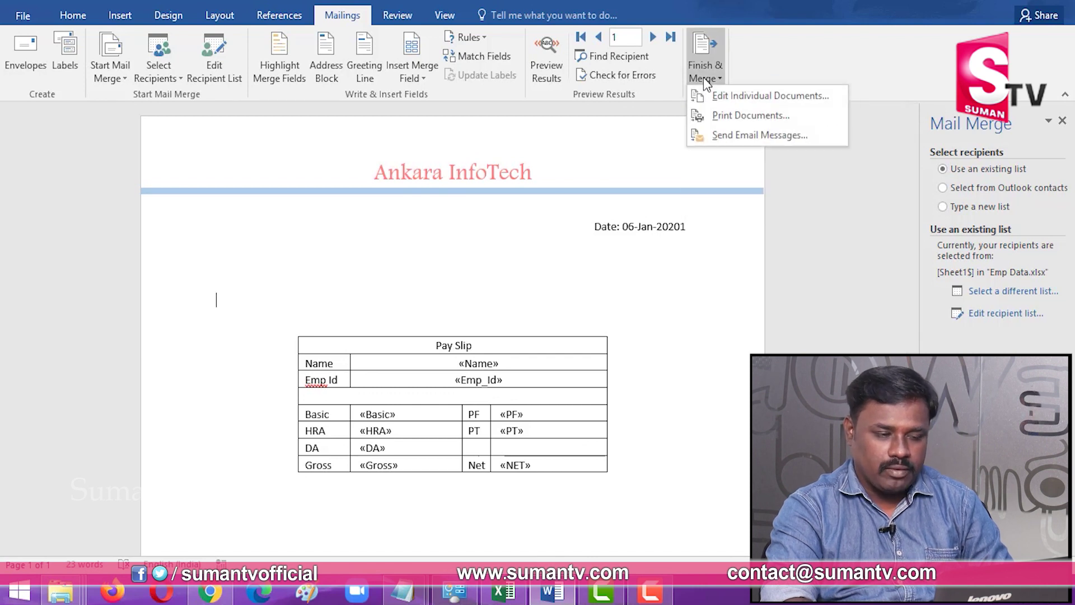
pyautogui.click(724, 100)
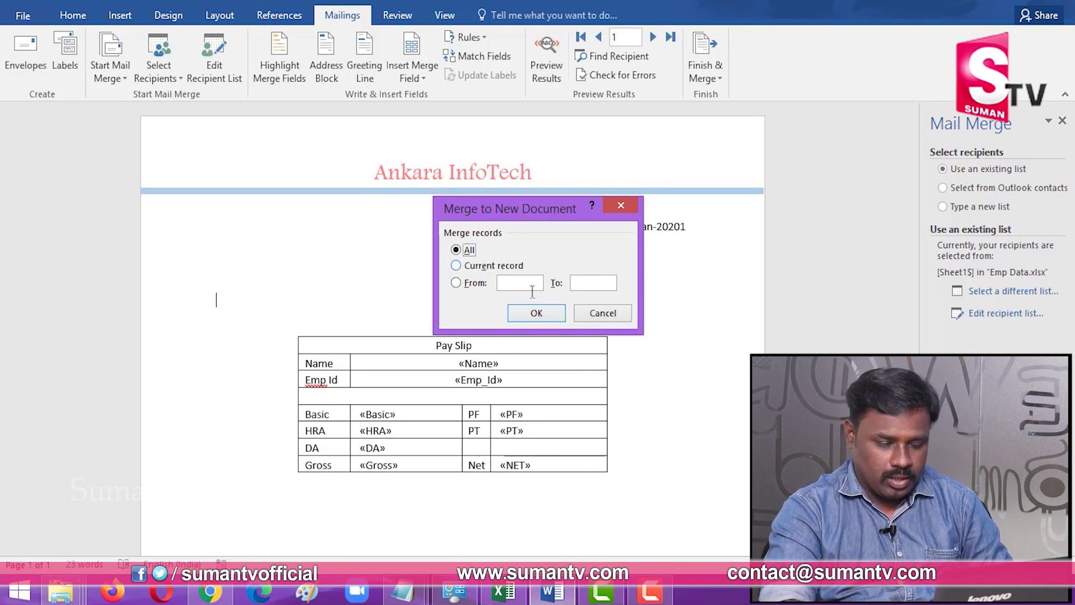
pyautogui.click(546, 314)
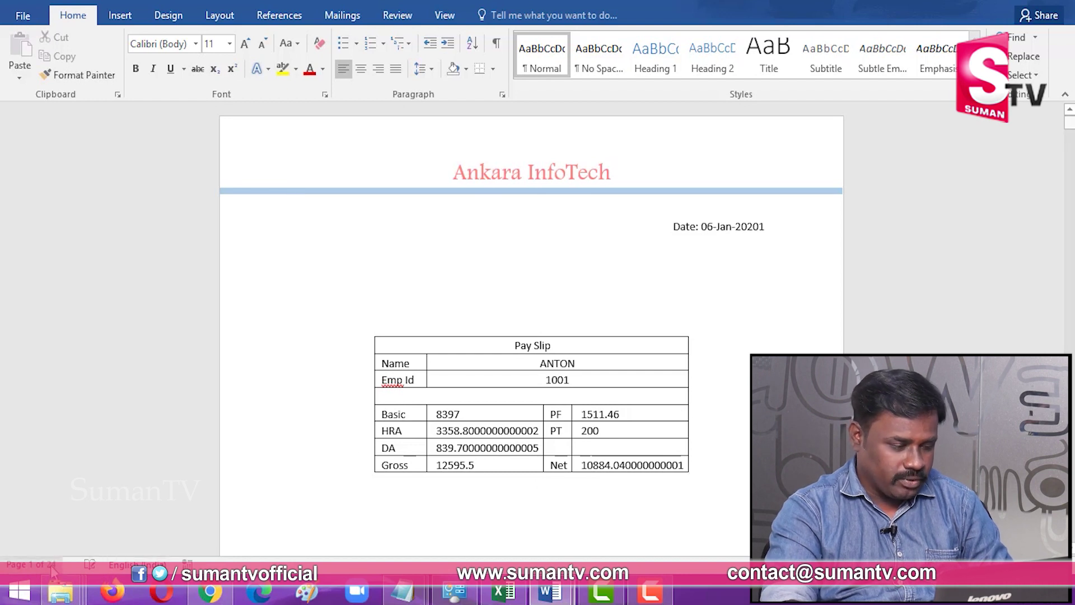
# Check the long HRA and DA amounts on the first merged pay slip.
pyautogui.click(455, 432)
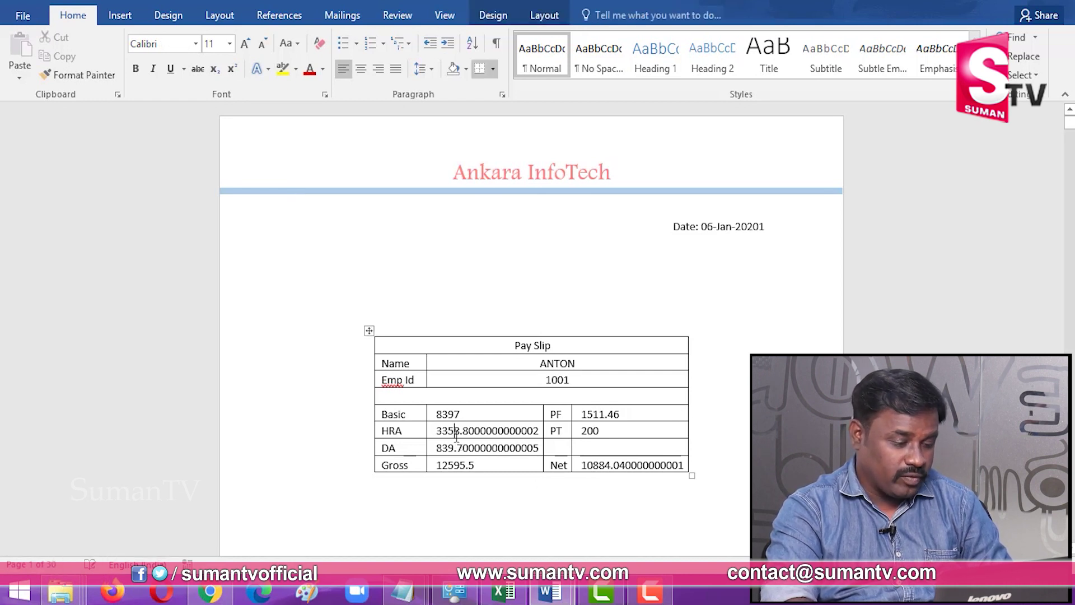
pyautogui.click(457, 445)
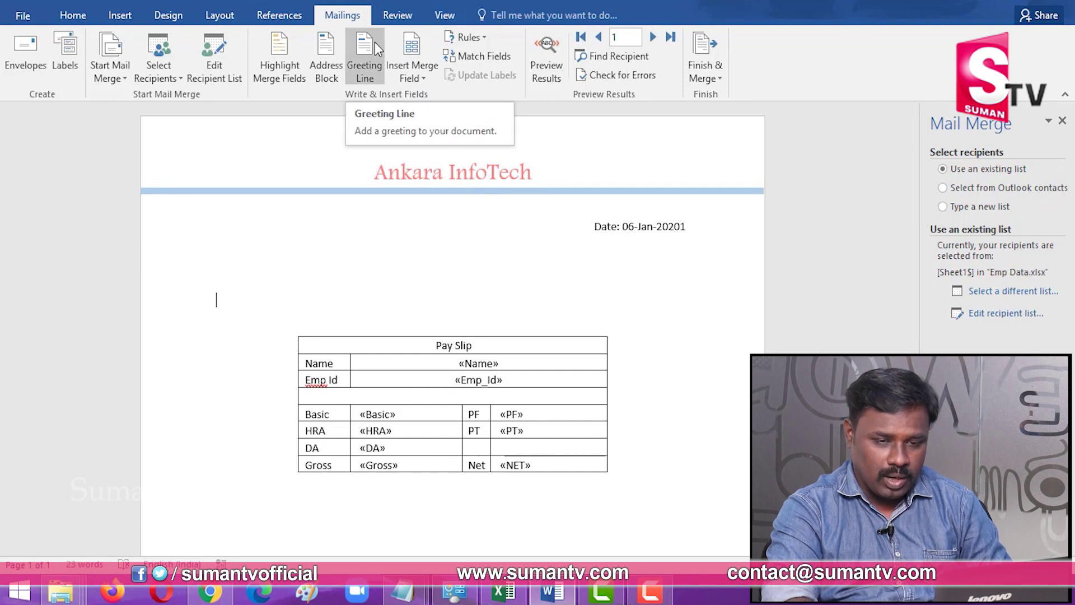
# Open the Finish & Merge menu on the Mailings tab to reach Print Documents.
pyautogui.click(713, 76)
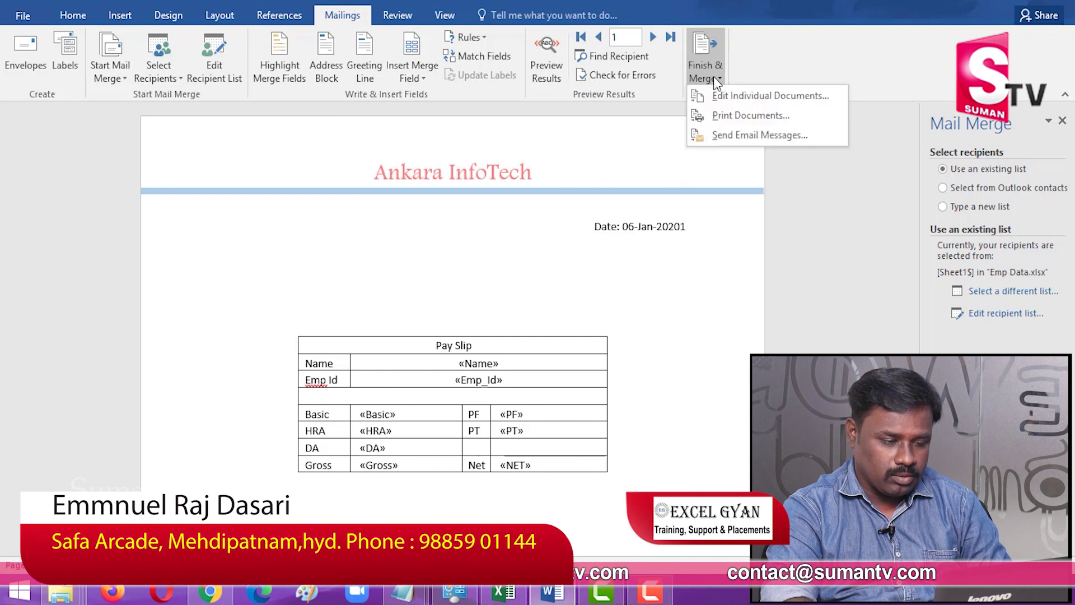